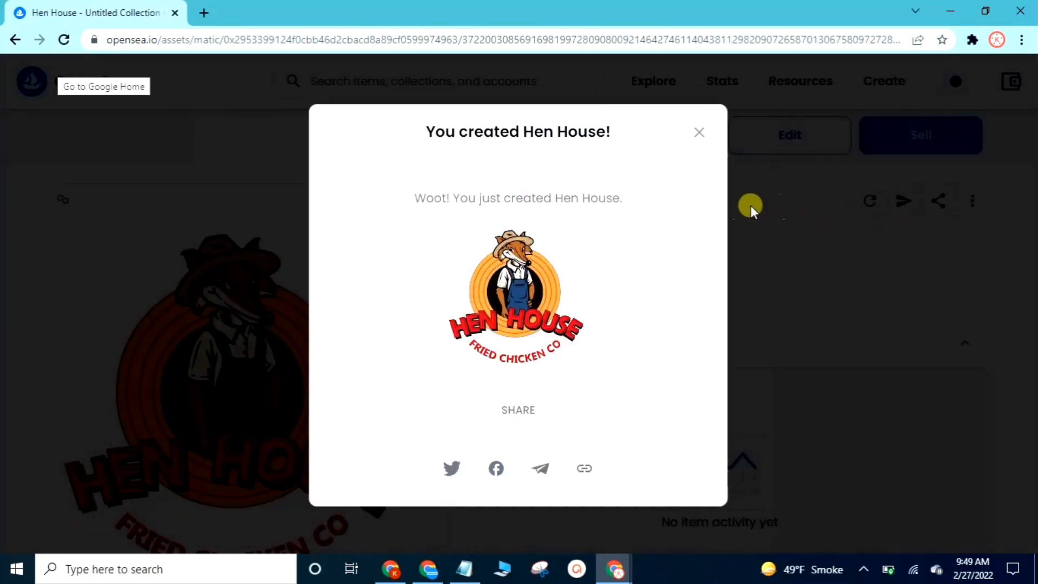
Dismiss the creation popup, price Hen House at 0.1 ETH for 7 days and submit Complete listing
left_click(699, 134)
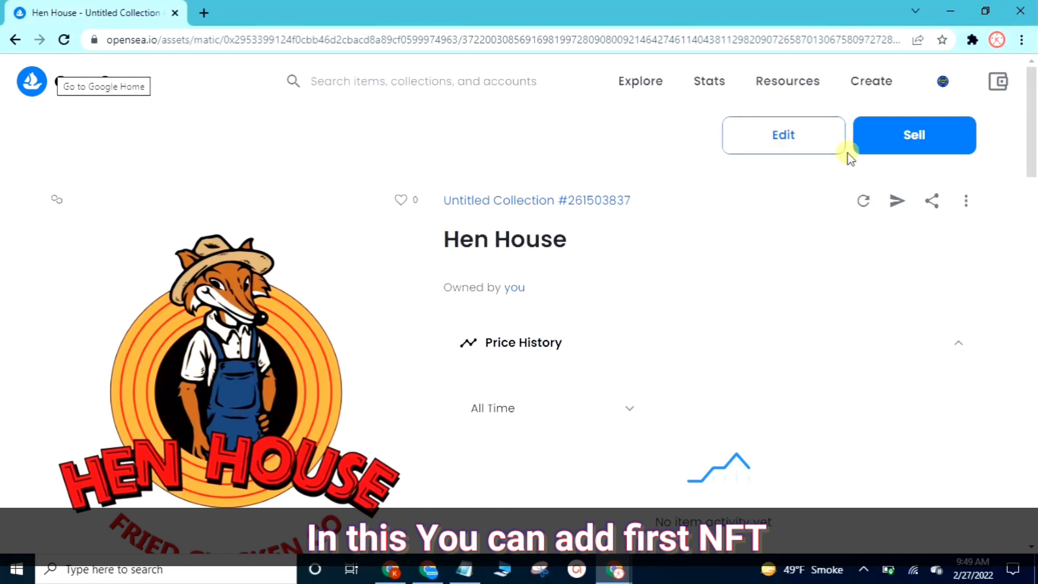
left_click(910, 146)
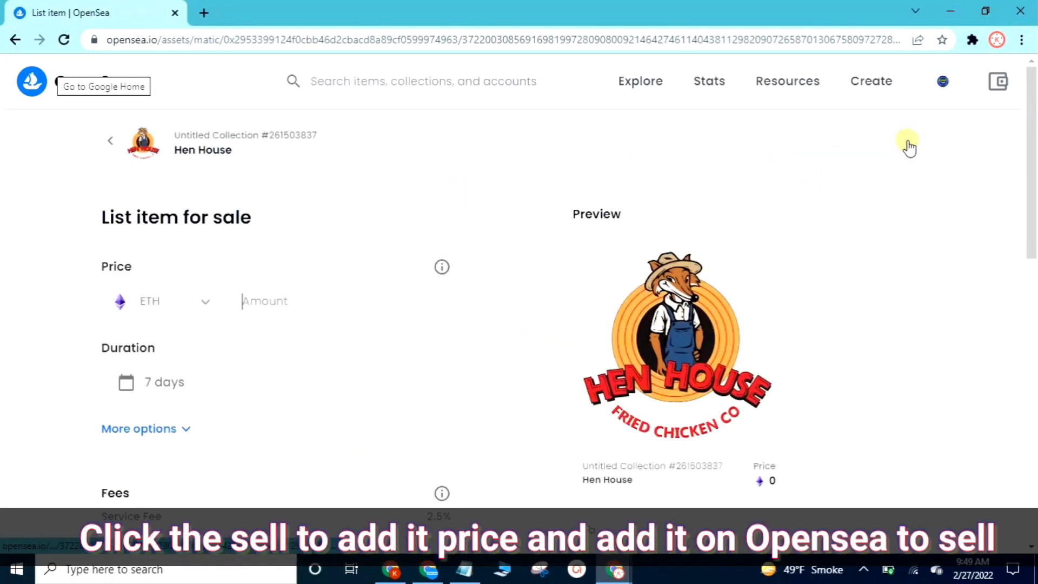
scroll(927, 215, "down", 1)
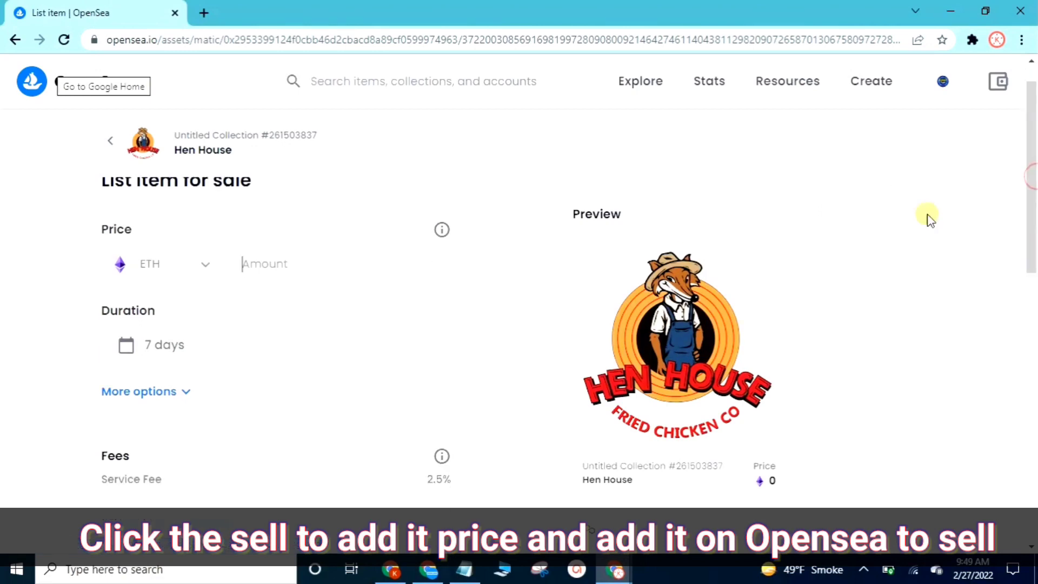
type("0.1")
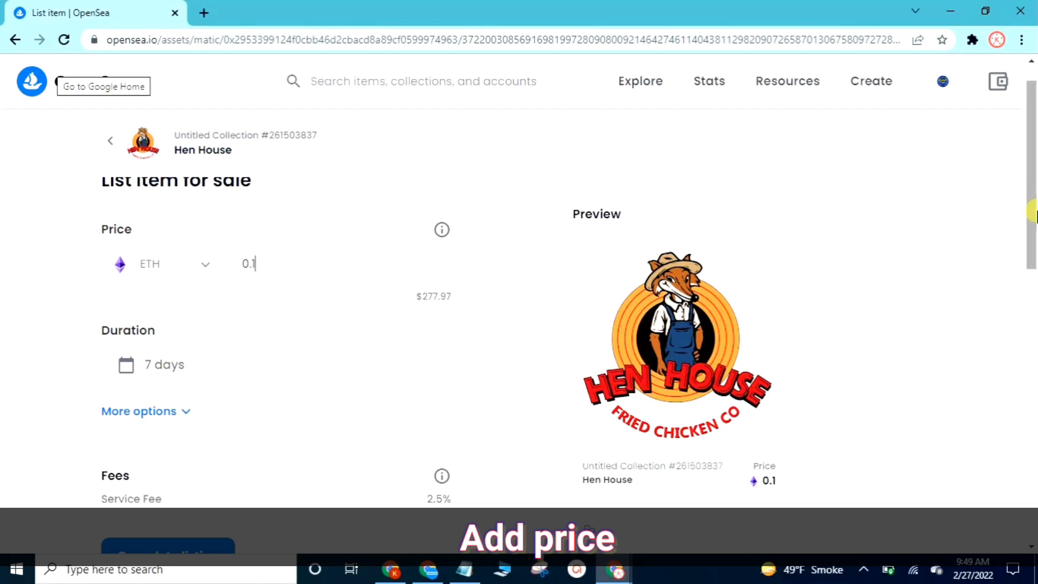
left_click_drag(1032, 226, 1033, 274)
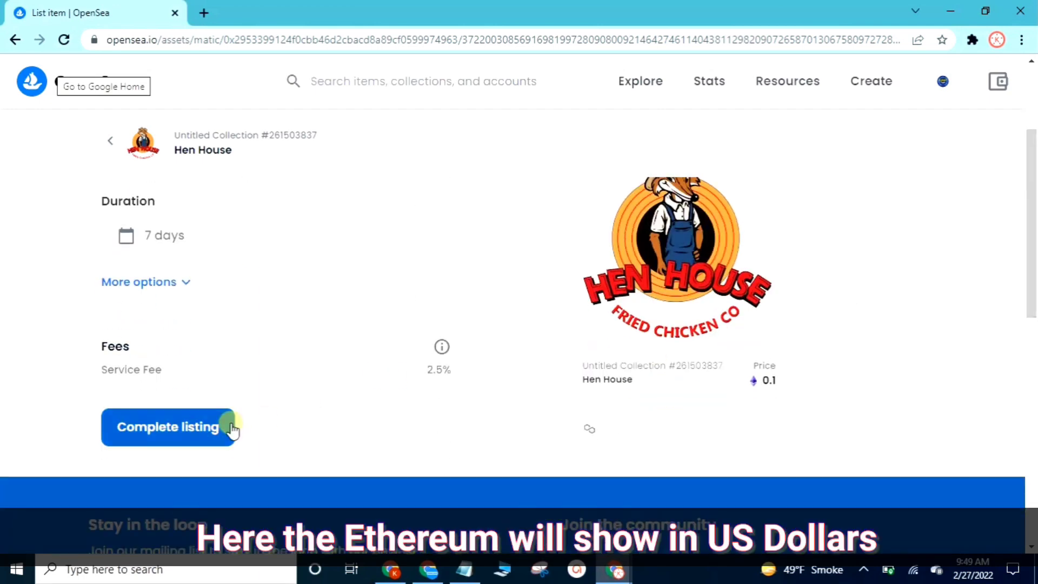
left_click(194, 441)
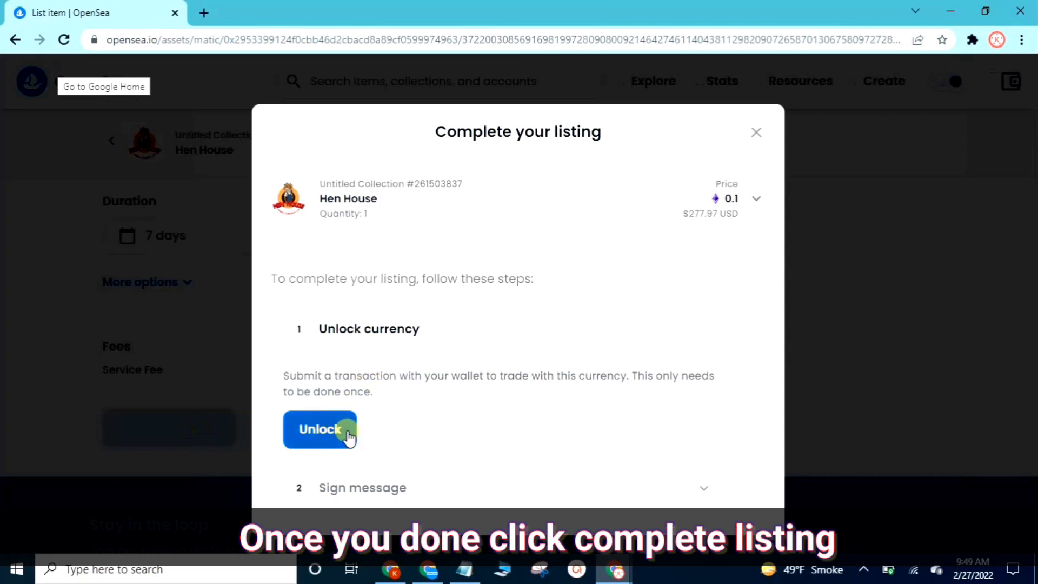
Unlock the listing currency and approve the Wrapped Ether signature request in MetaMask
left_click(339, 440)
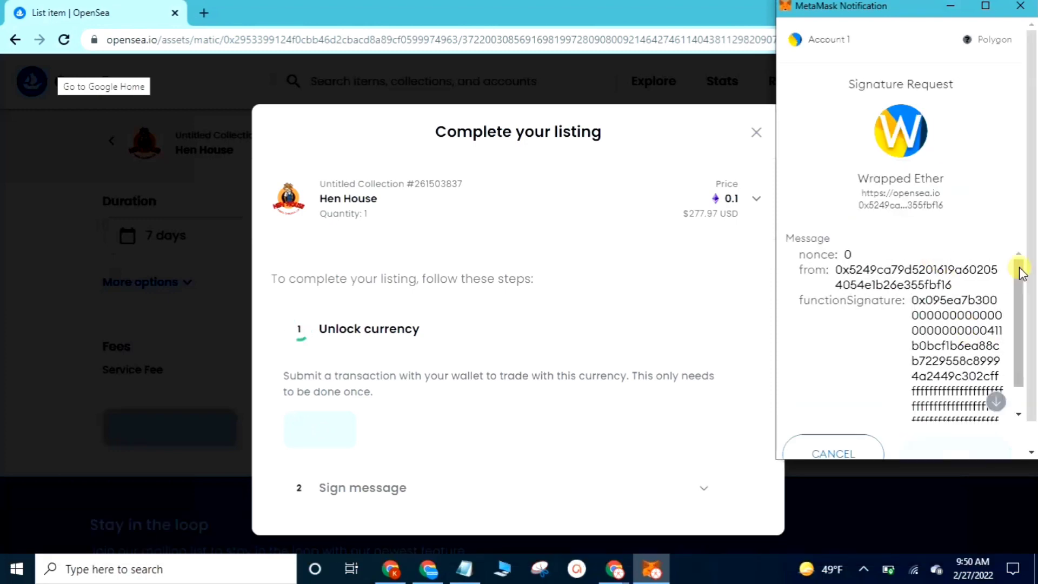
scroll(1016, 271, "down", 3)
left_click(941, 426)
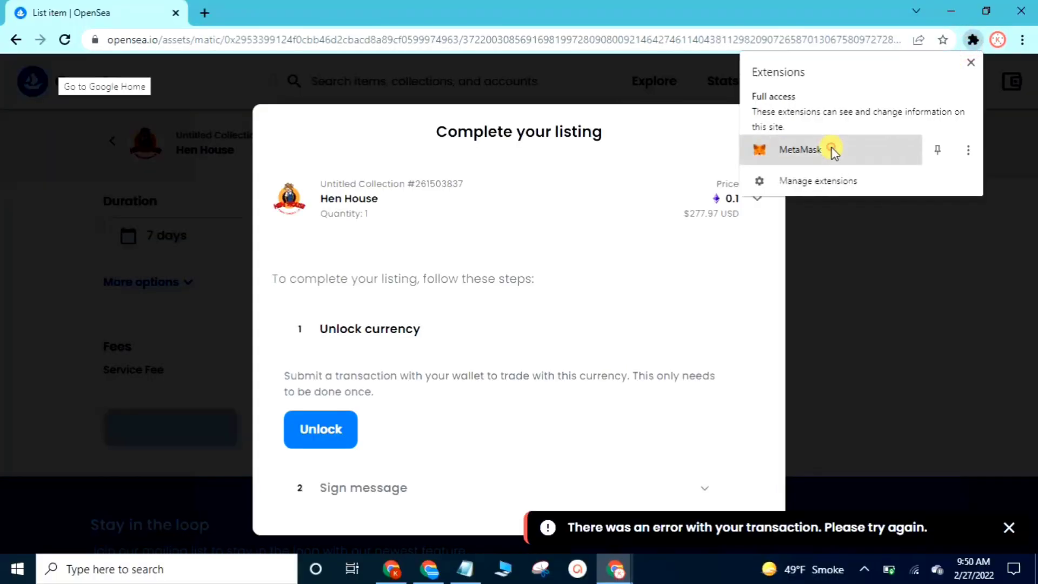
Reset the MetaMask account under Settings > Advanced to clear its transaction history
left_click(831, 150)
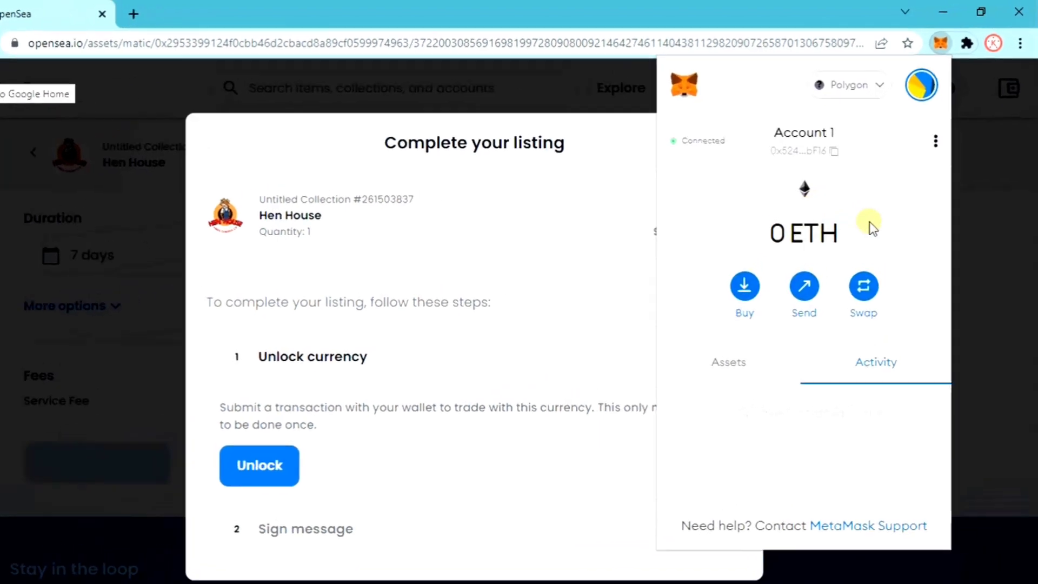
left_click(913, 91)
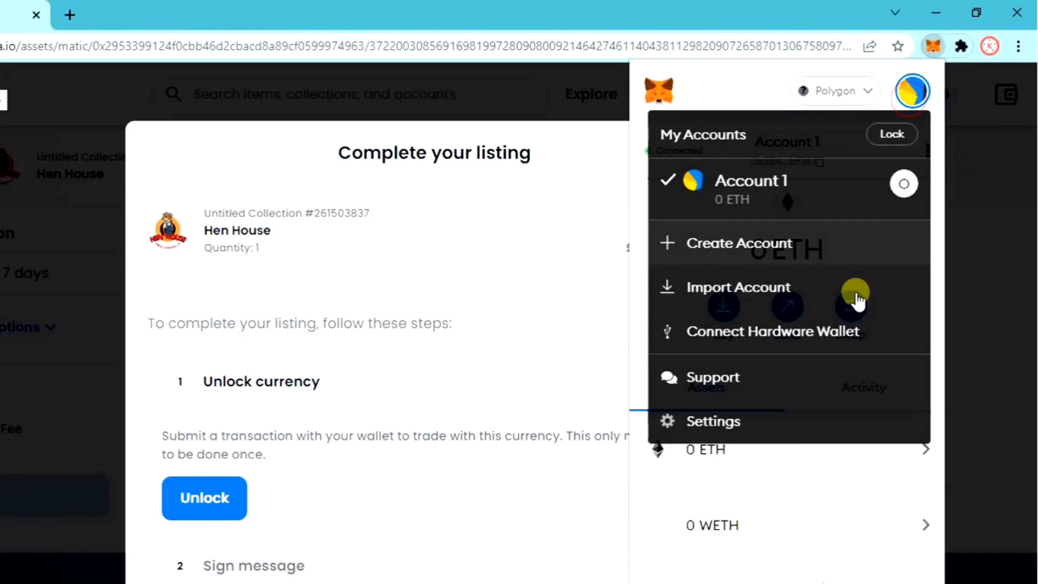
left_click(765, 419)
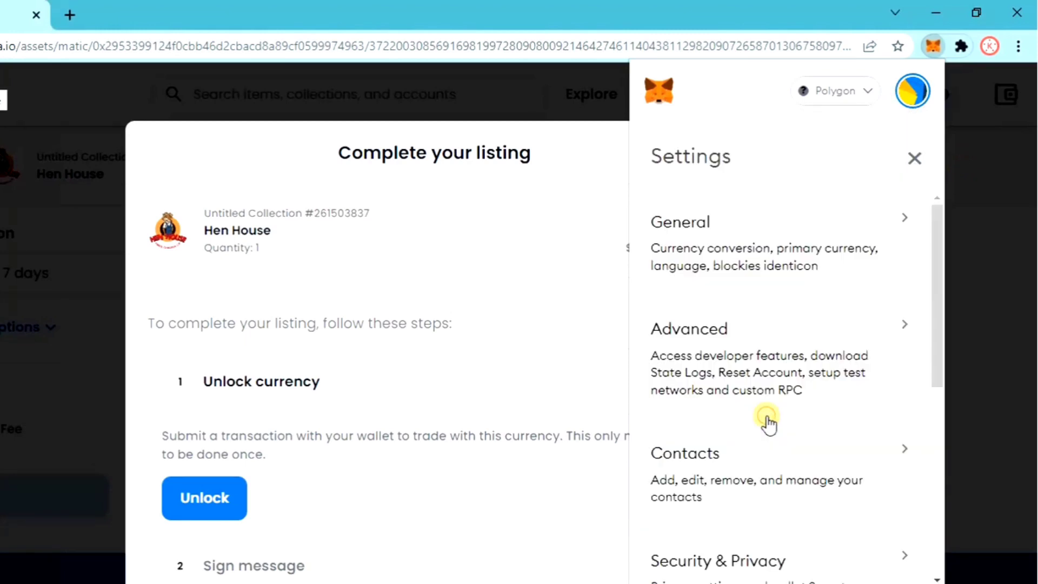
left_click(744, 401)
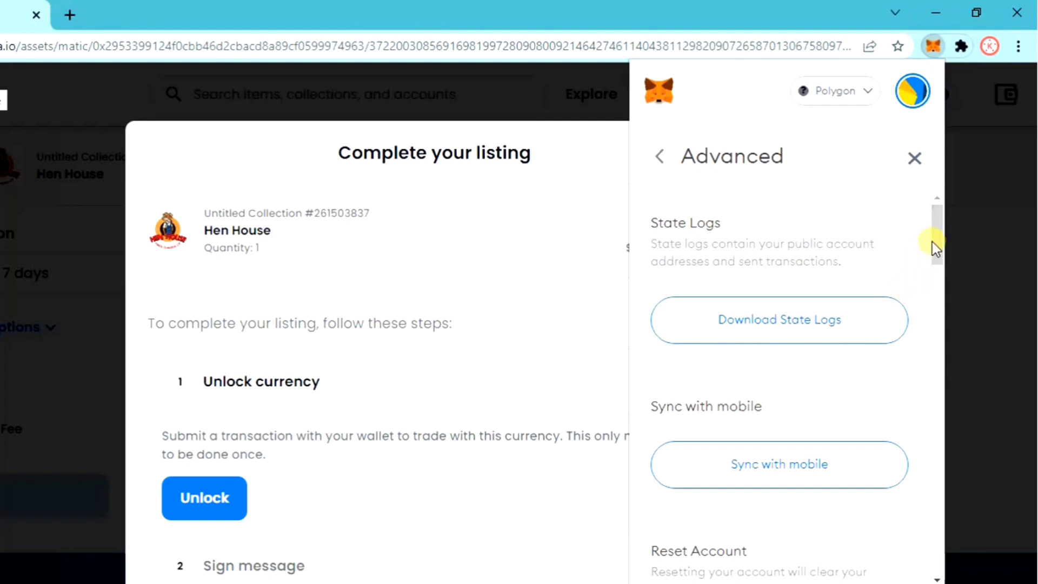
left_click_drag(936, 240, 933, 295)
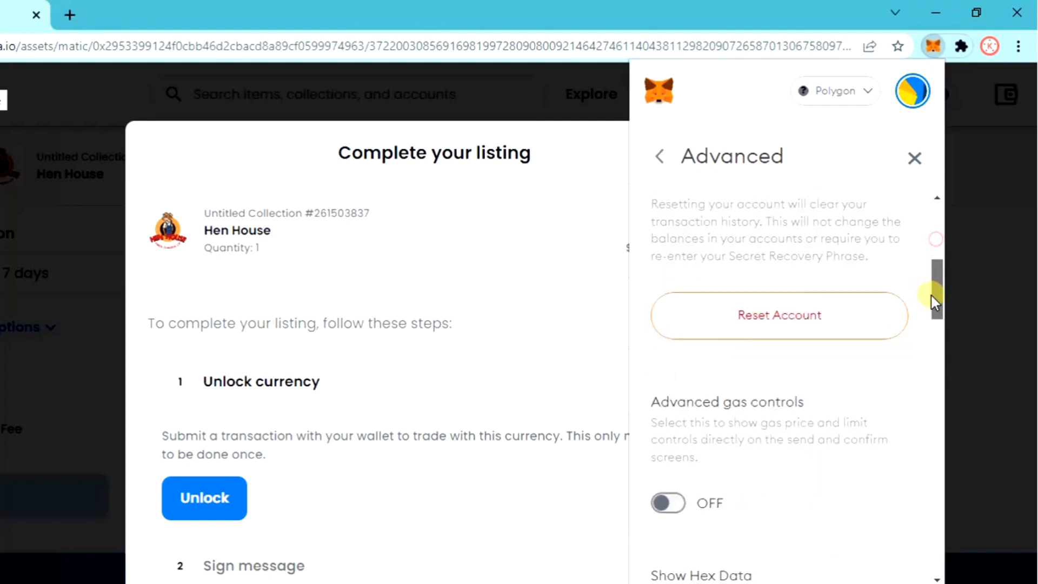
left_click(783, 327)
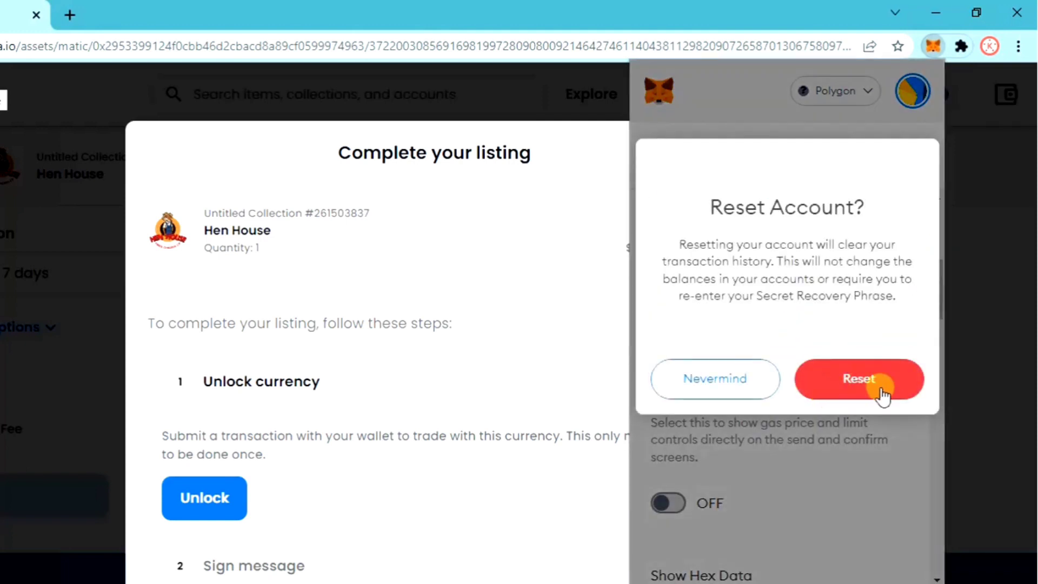
left_click(881, 389)
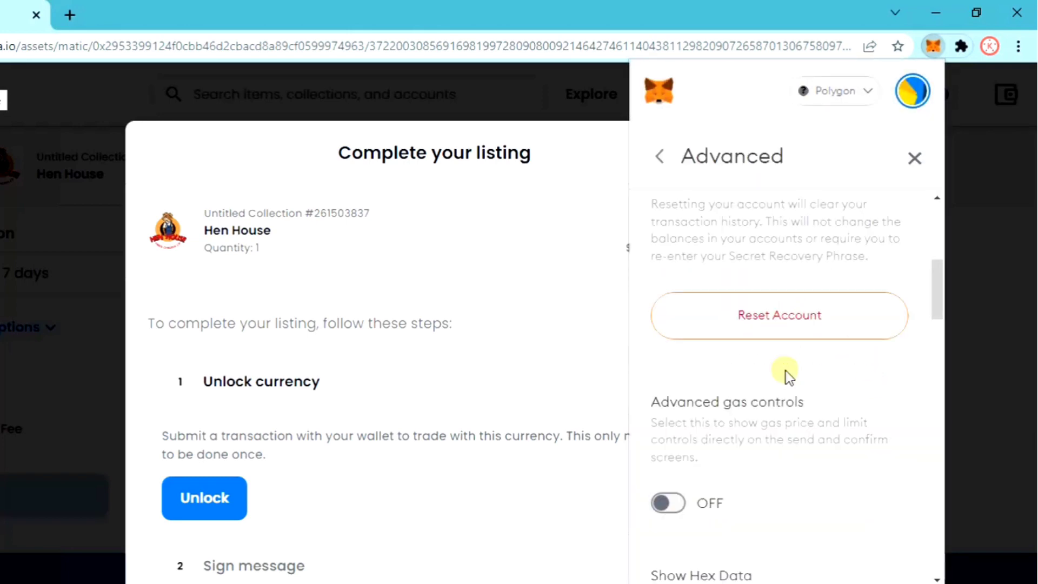
left_click(919, 162)
Retry the currency unlock and sign the new MetaMask signature request
left_click(232, 489)
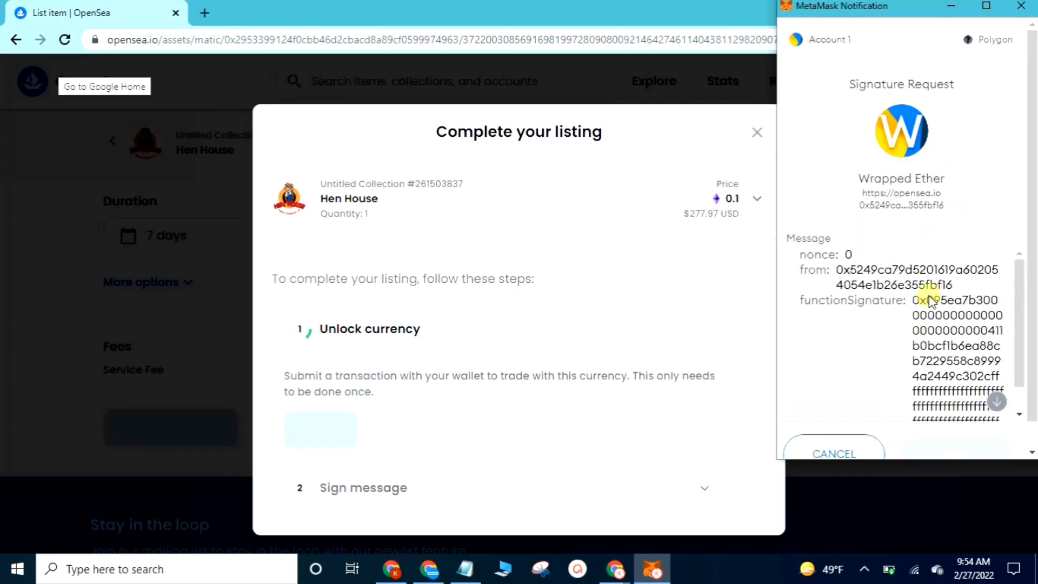
scroll(996, 357, "down", 5)
left_click(958, 427)
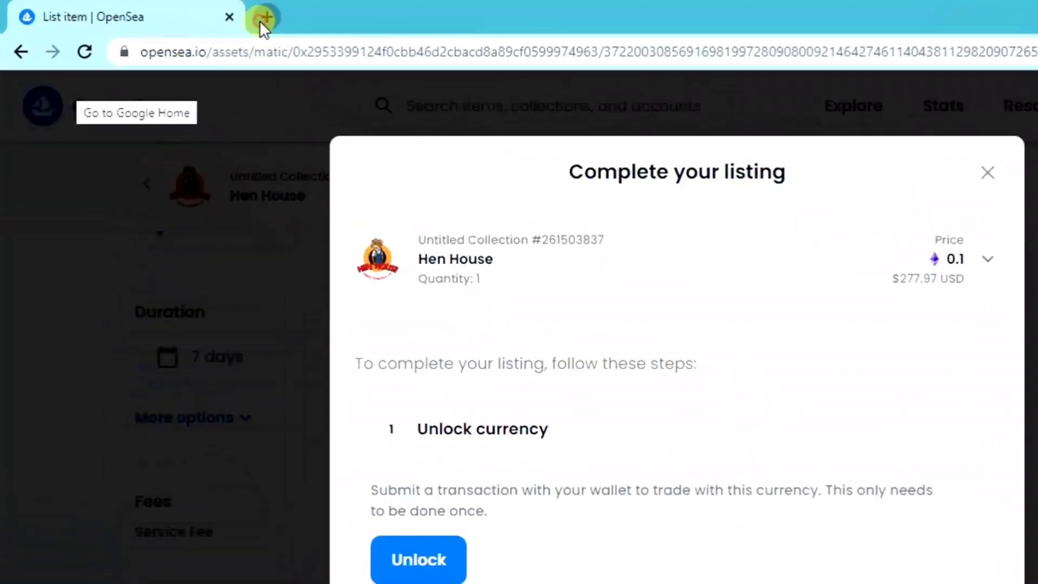
Open the Polygon documentation in a new tab and go to its Network Details pages
left_click(264, 18)
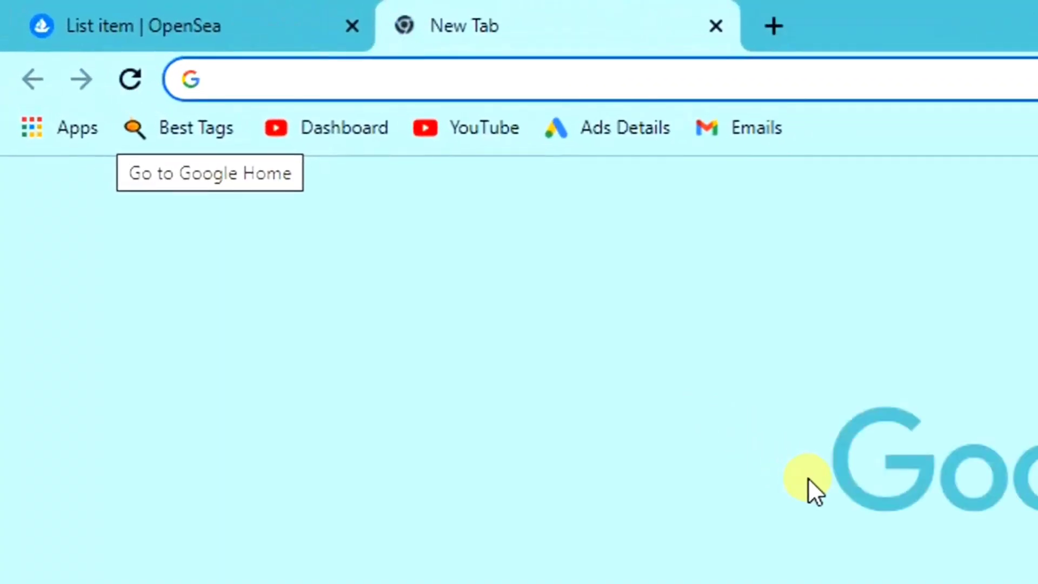
type("https://docs.polygon.technology/")
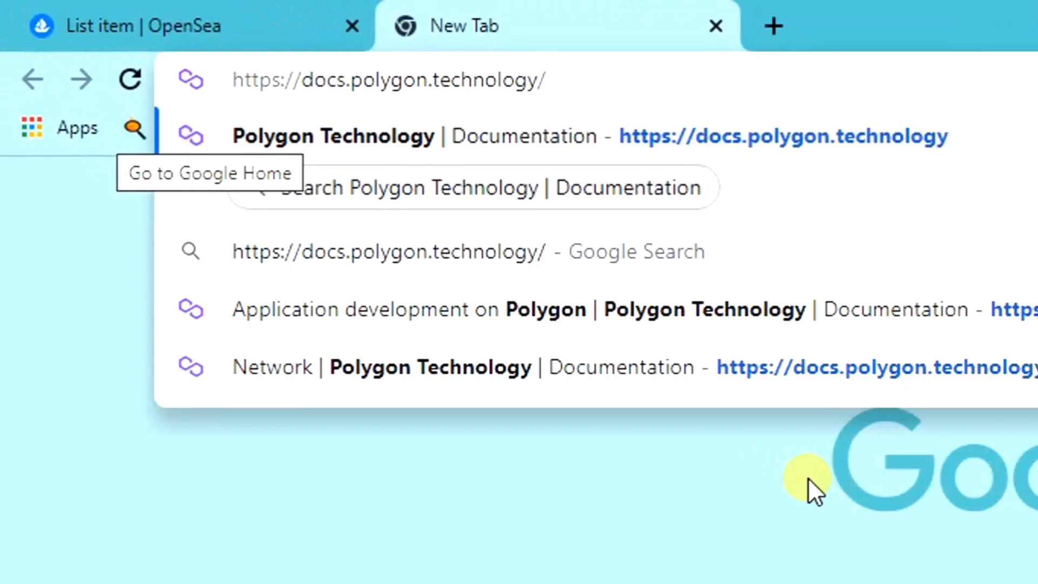
key("Return")
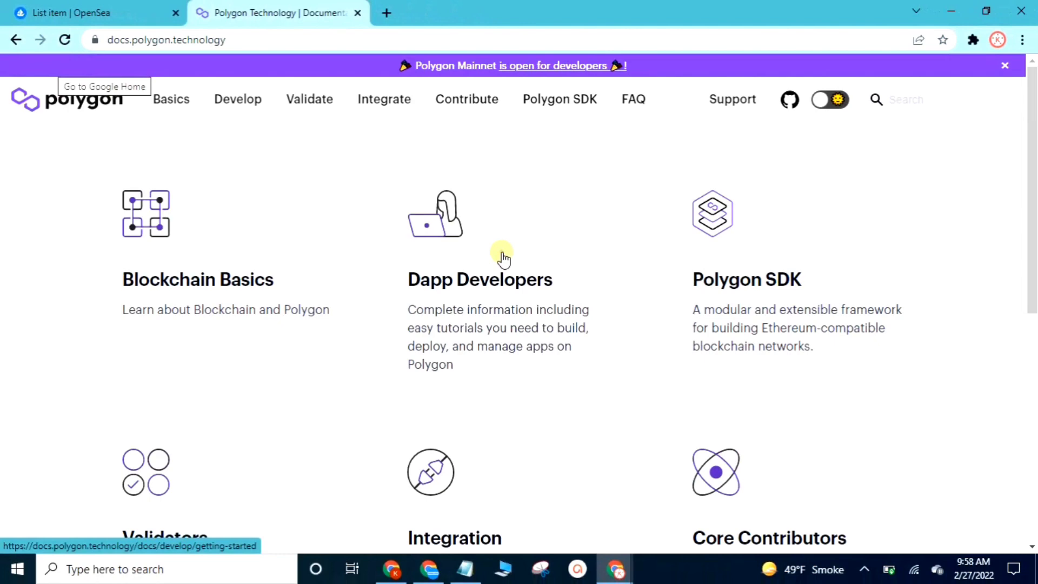
left_click(502, 253)
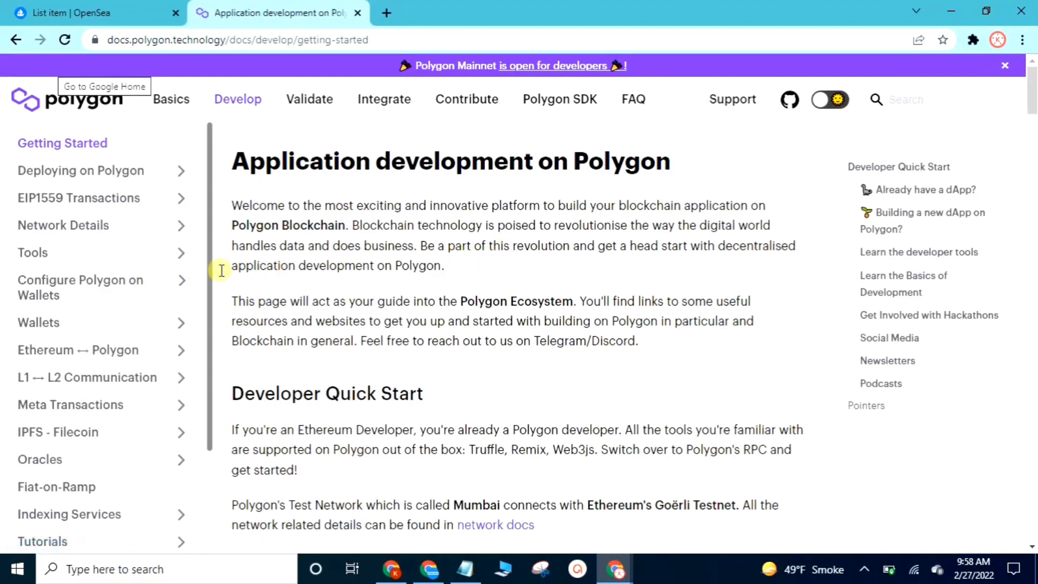
left_click(108, 236)
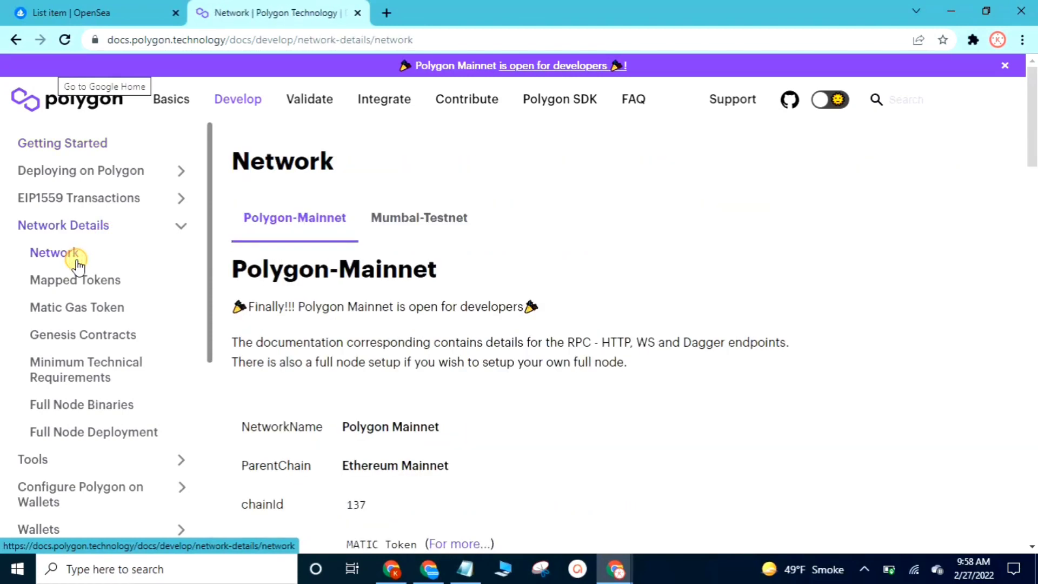
left_click_drag(1033, 140, 1033, 227)
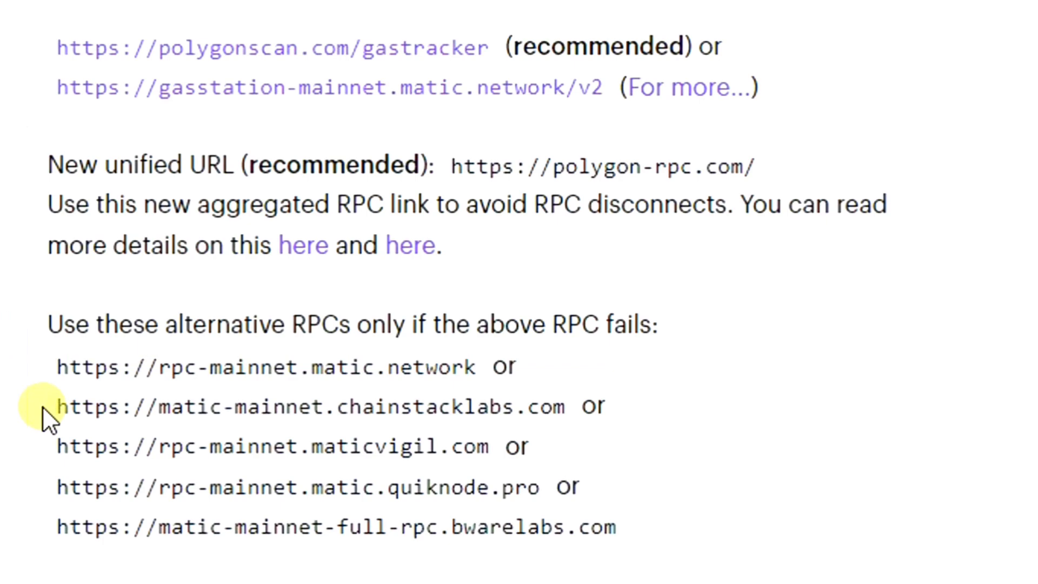
mouse_move(42, 406)
left_mouse_down()
mouse_move(282, 447)
mouse_move(537, 398)
mouse_move(566, 405)
left_mouse_up()
right_click(493, 405)
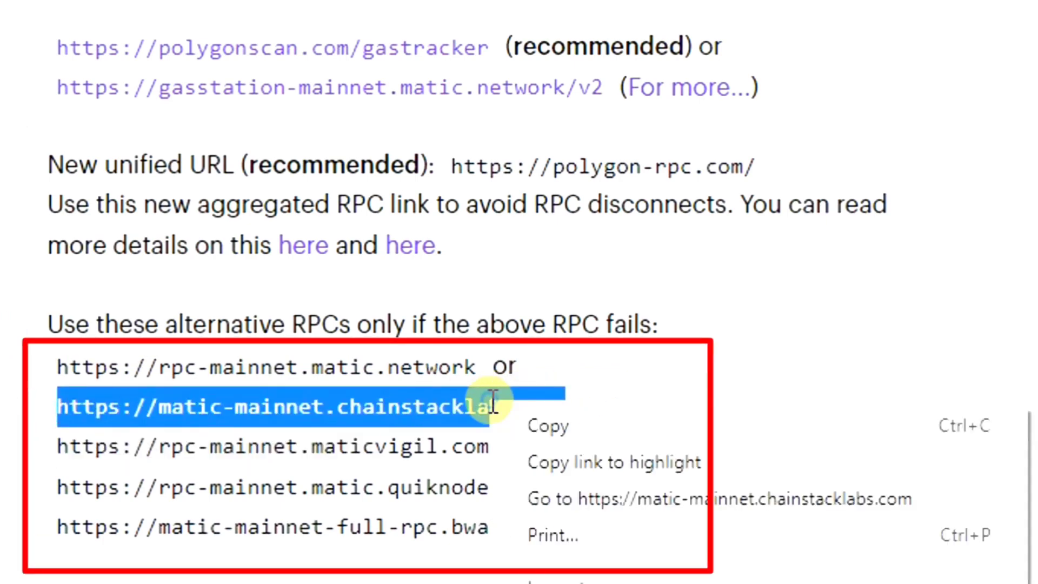
left_click(572, 438)
key("ctrl+1")
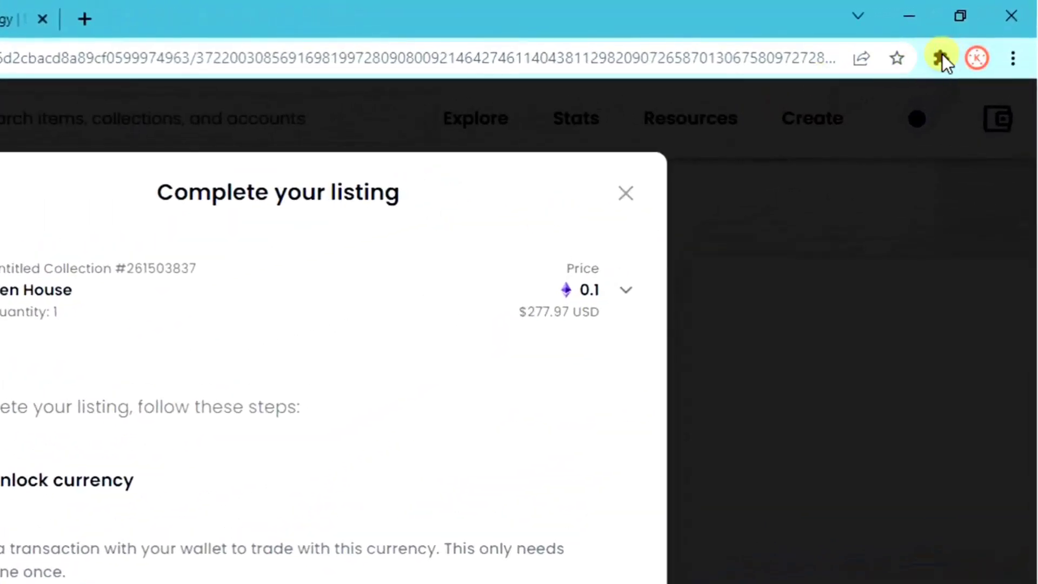
Open the Polygon network's details in MetaMask's Networks settings
left_click(941, 57)
left_click(806, 202)
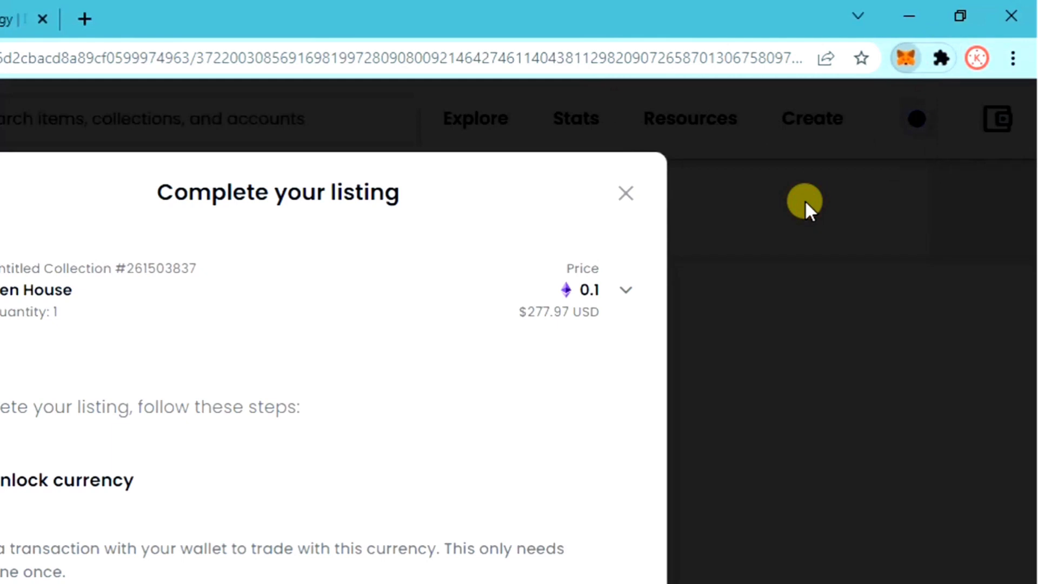
left_click(883, 114)
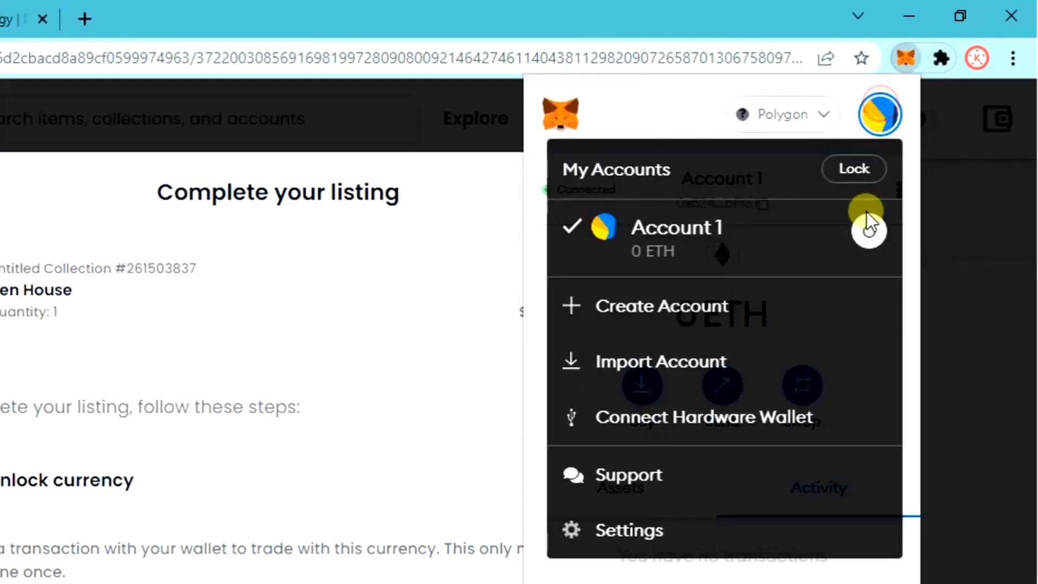
left_click(679, 527)
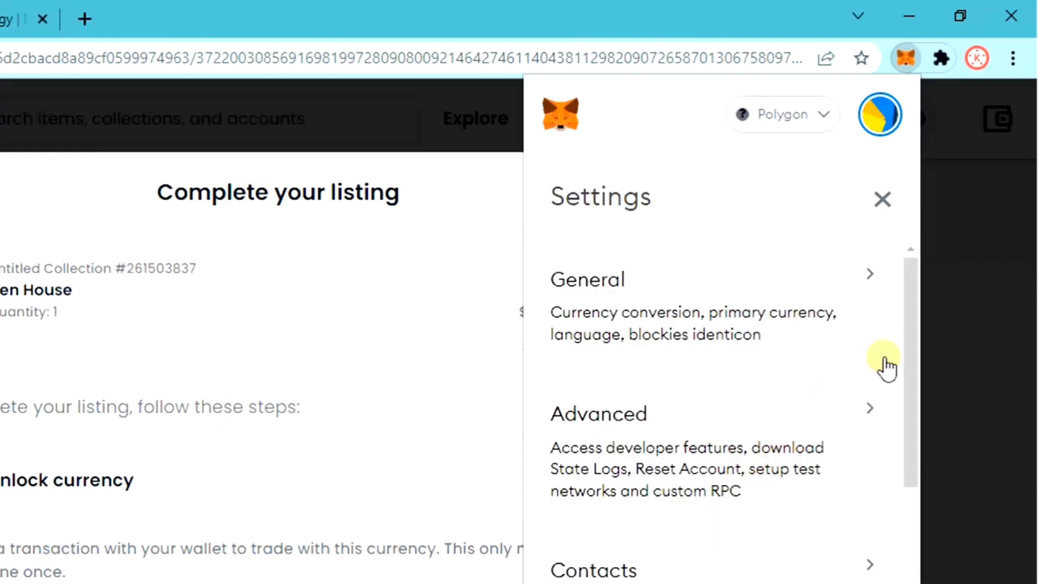
left_click_drag(914, 354, 937, 442)
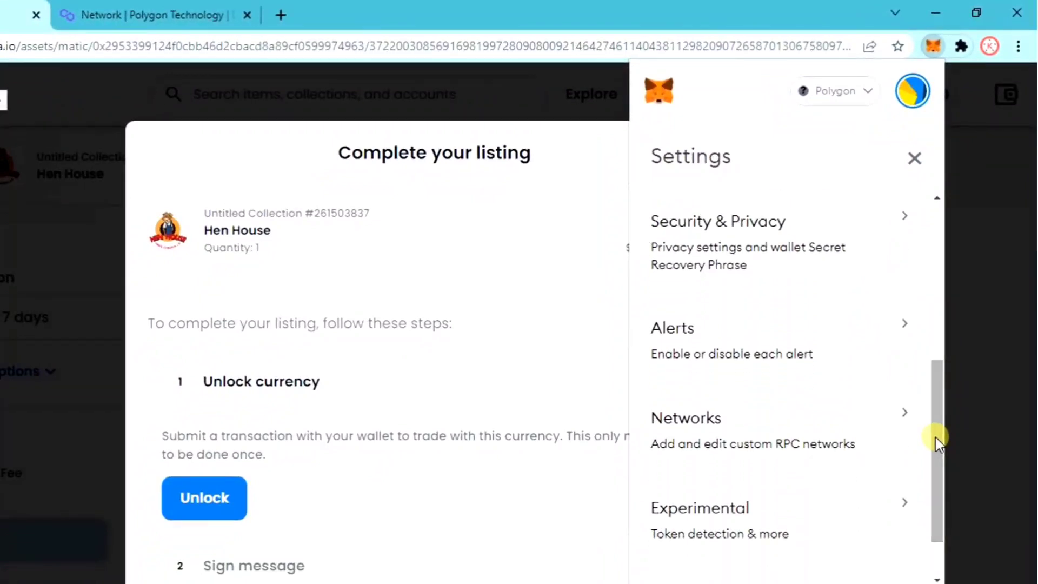
left_click(794, 435)
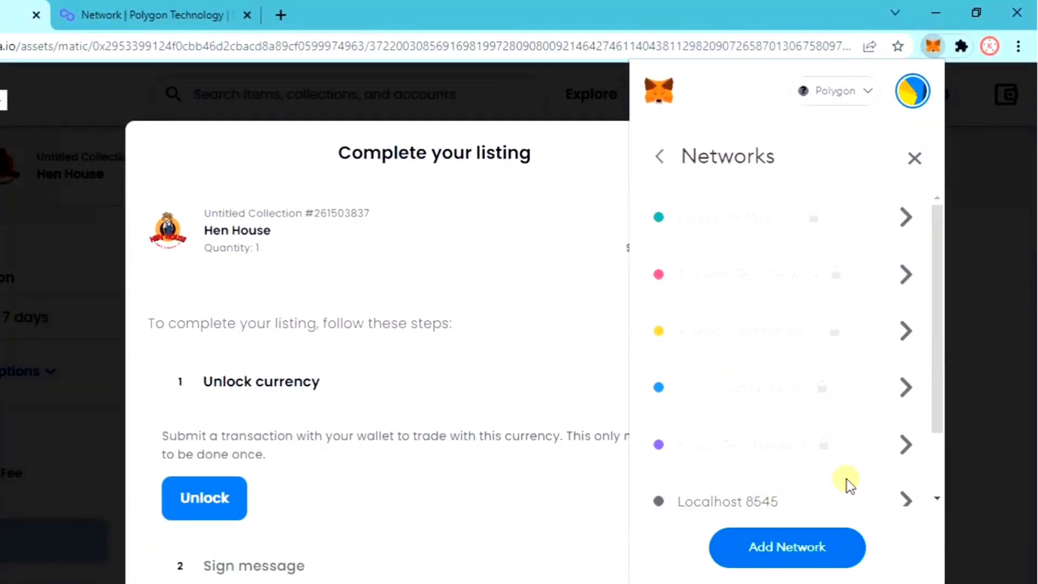
left_click_drag(932, 389, 931, 473)
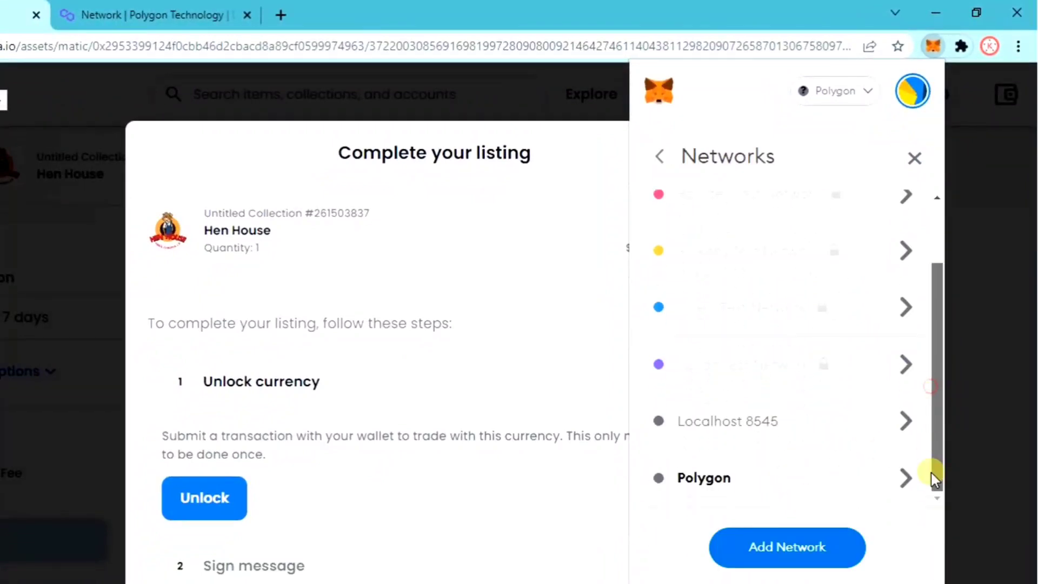
left_click(806, 486)
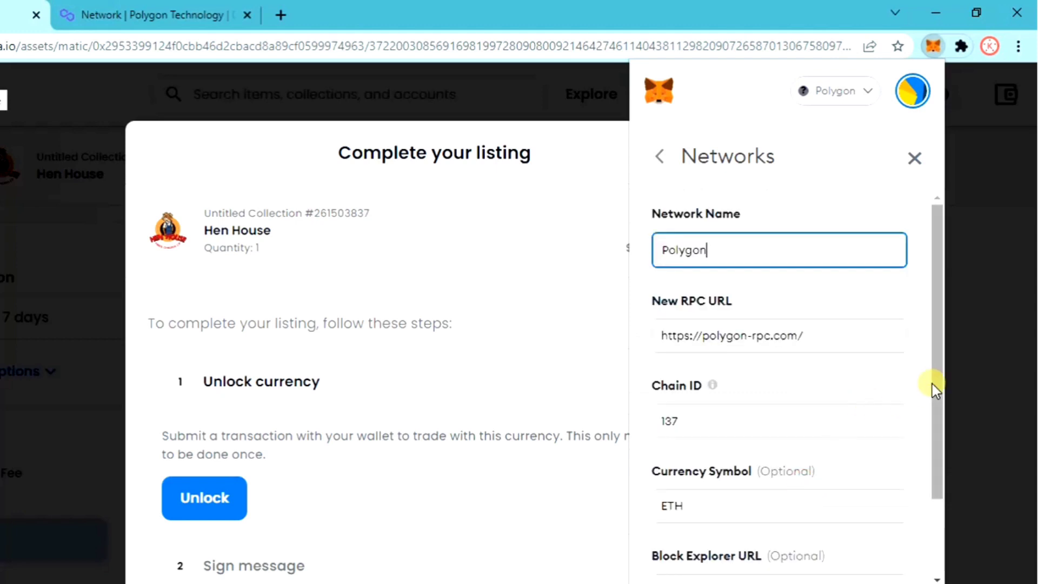
left_click_drag(933, 384, 932, 395)
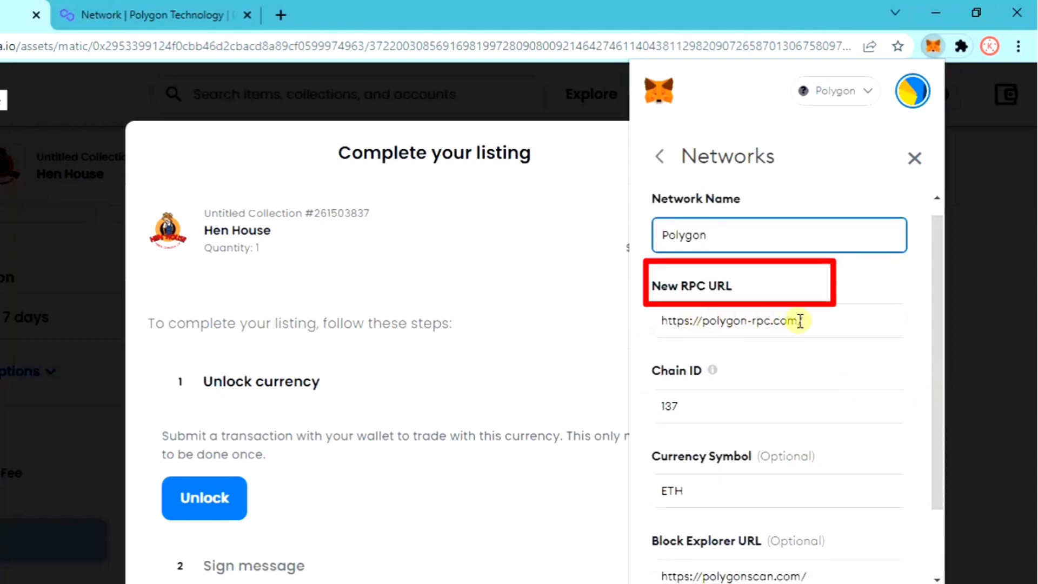
Replace the Polygon RPC URL with the chainstacklabs address and save
left_click(819, 320)
key("ctrl+a")
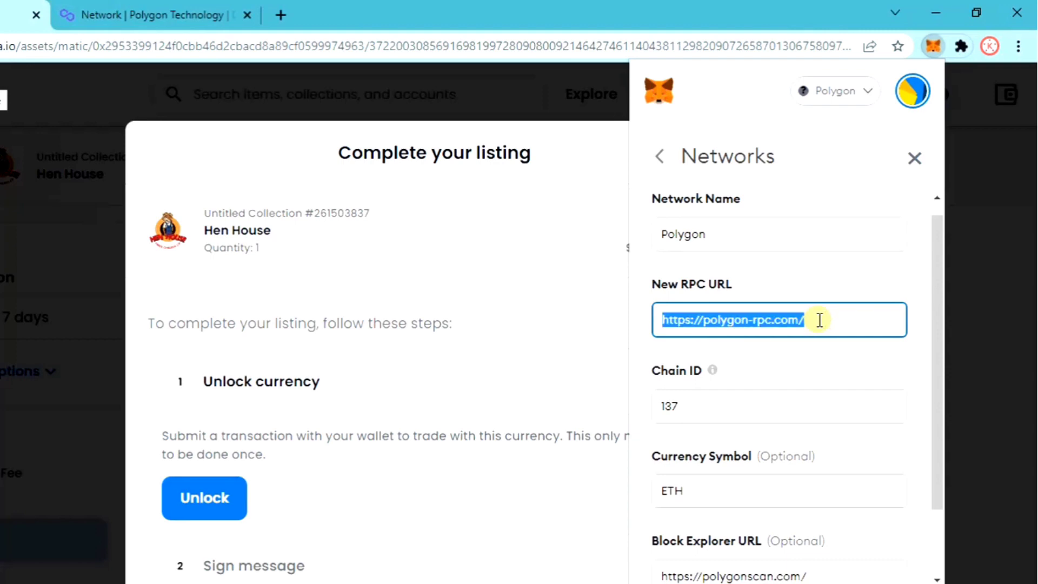
key("ctrl+v")
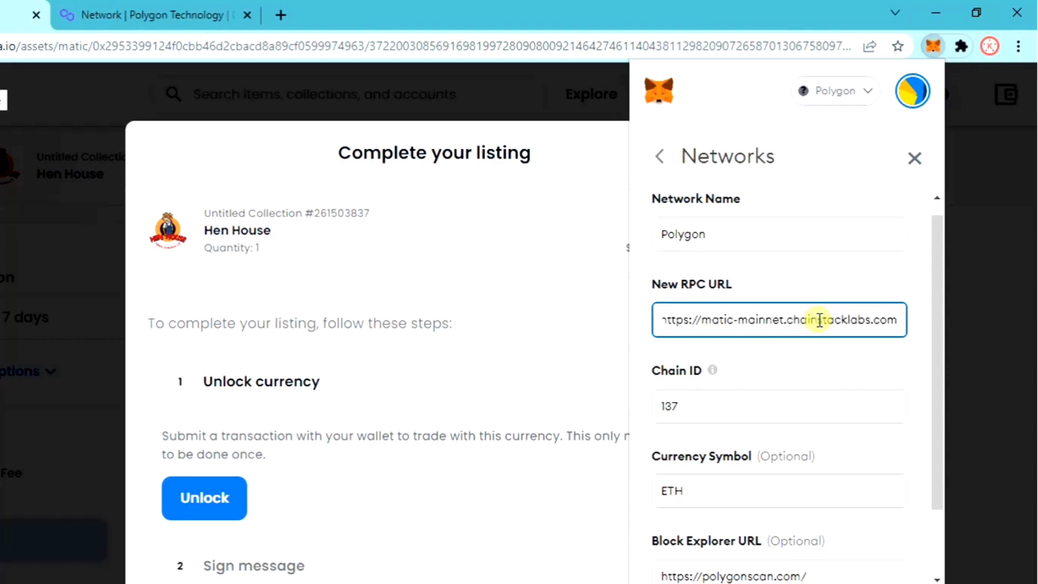
left_click_drag(940, 291, 938, 386)
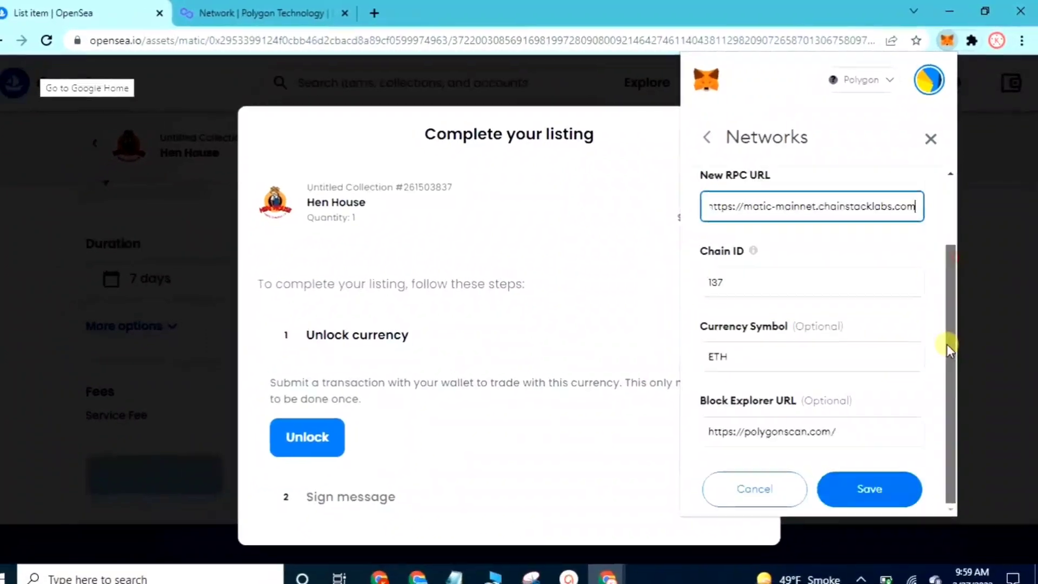
left_click(843, 558)
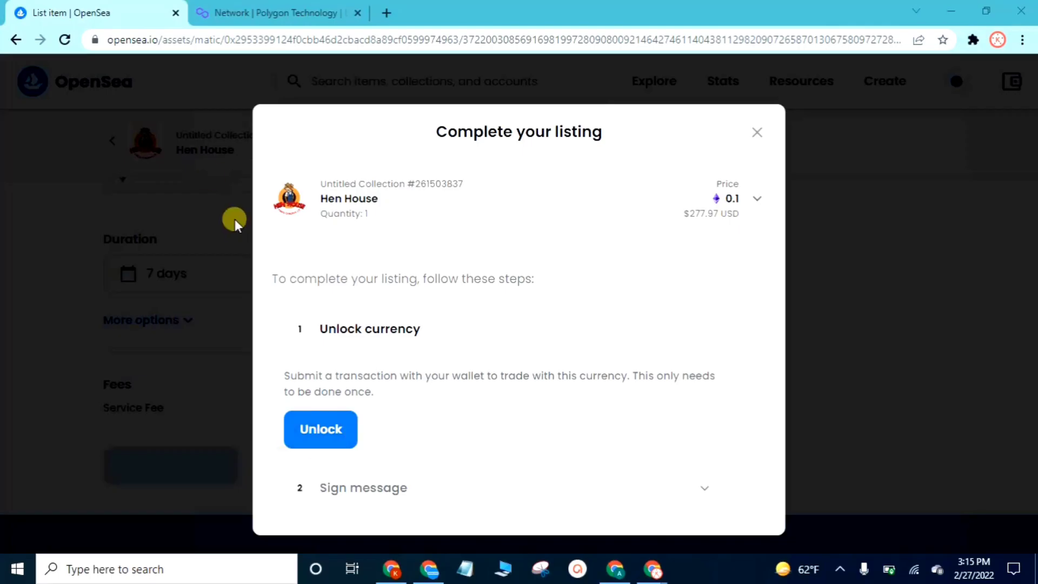
Reload the Hen House page, enter 0.1 ETH as the price and submit Complete listing
left_click(70, 40)
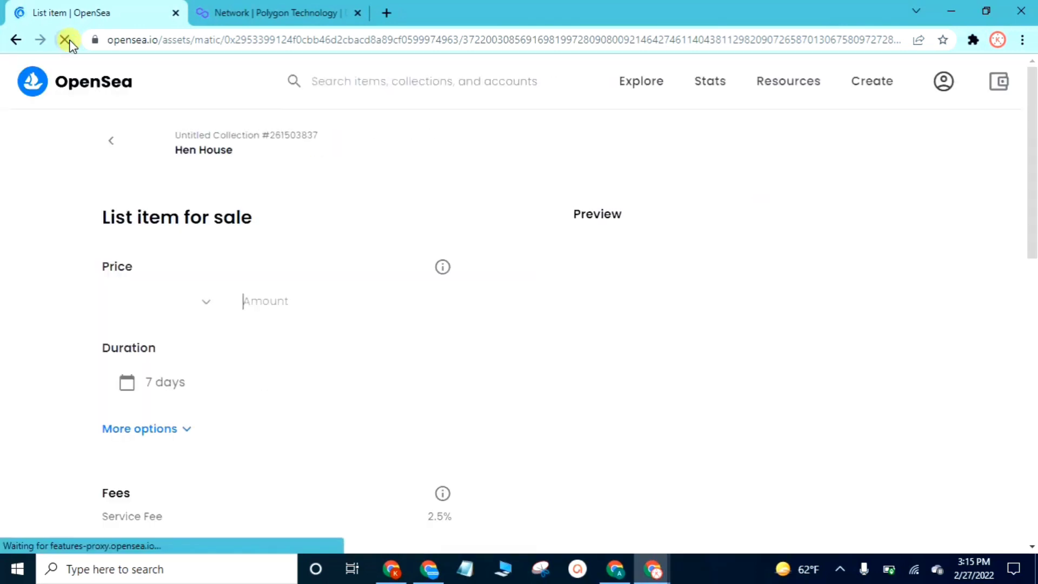
left_click(281, 299)
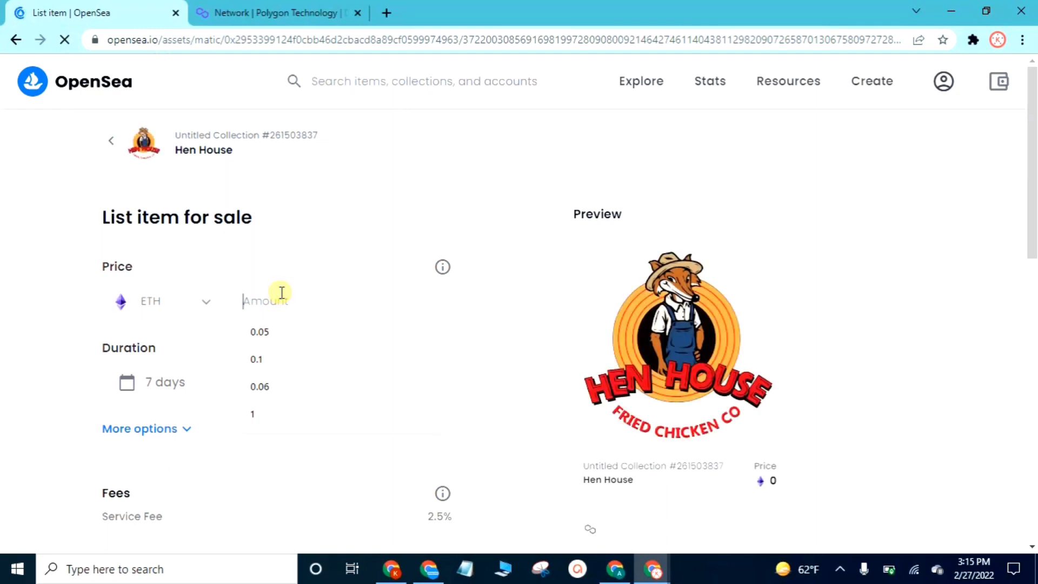
type("0.1")
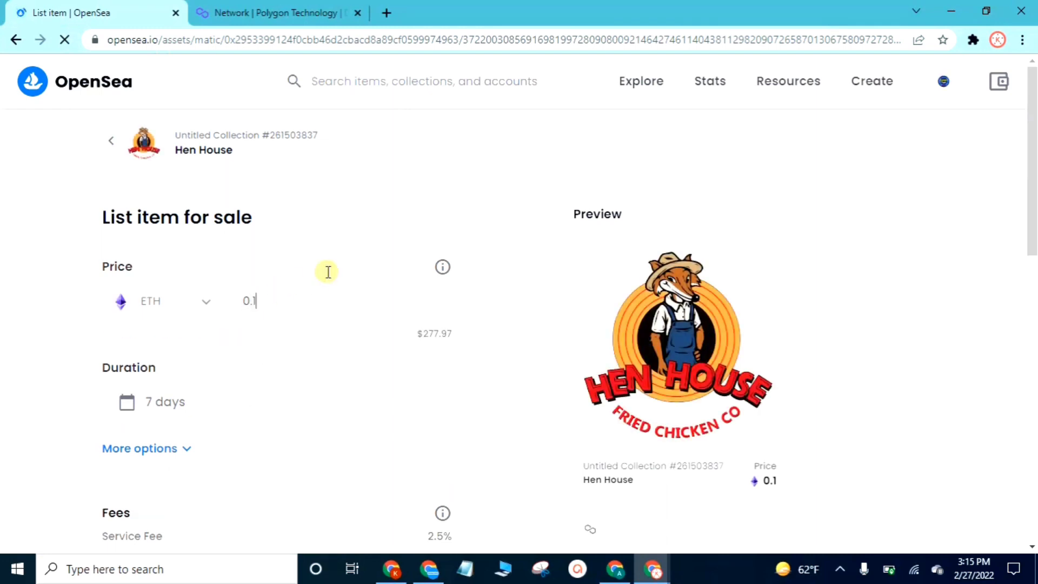
left_click_drag(1033, 190, 1032, 273)
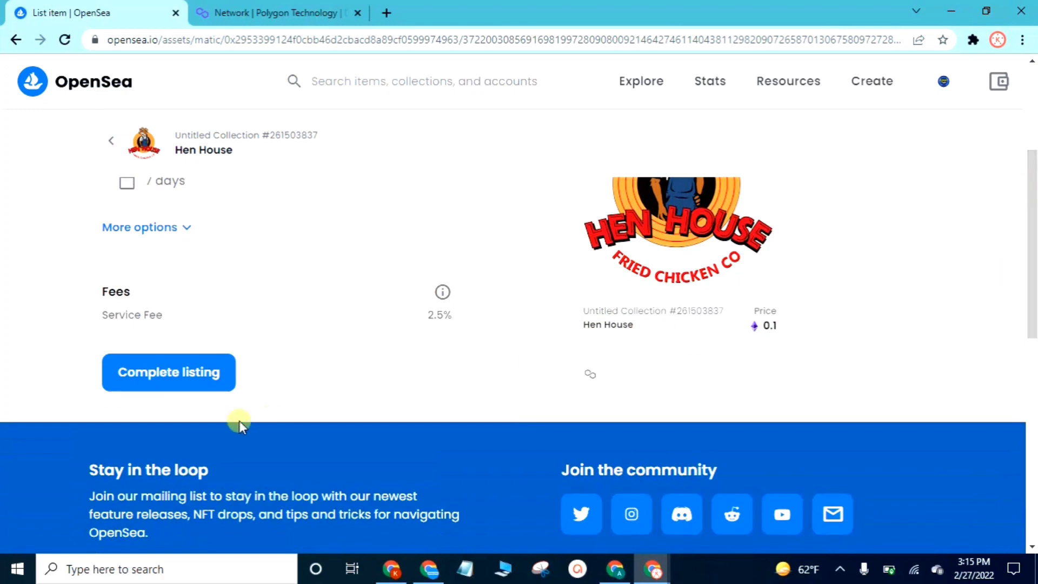
left_click(166, 385)
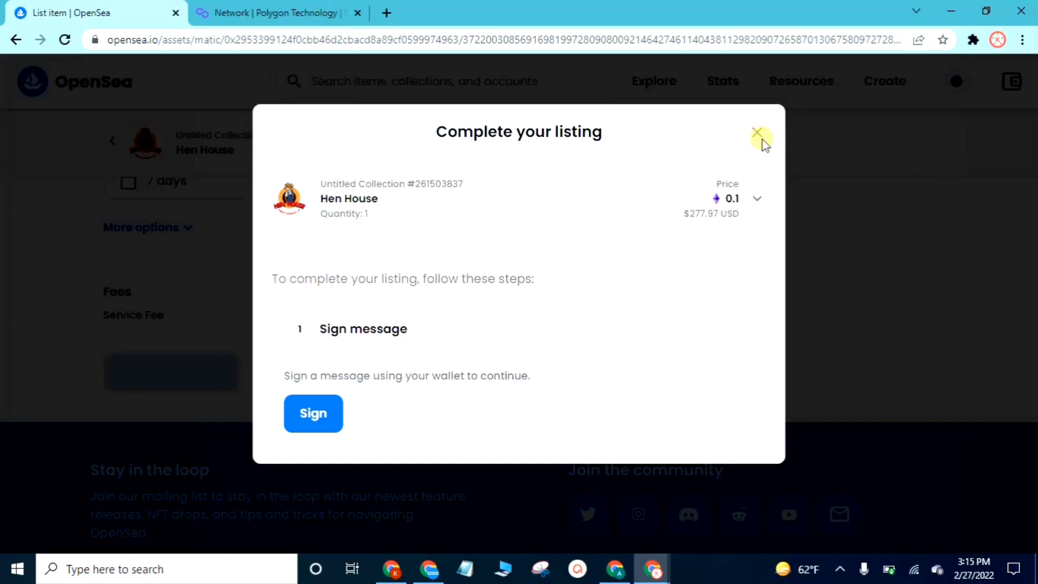
Sign the listing message and approve the MetaMask signature request
left_click(331, 411)
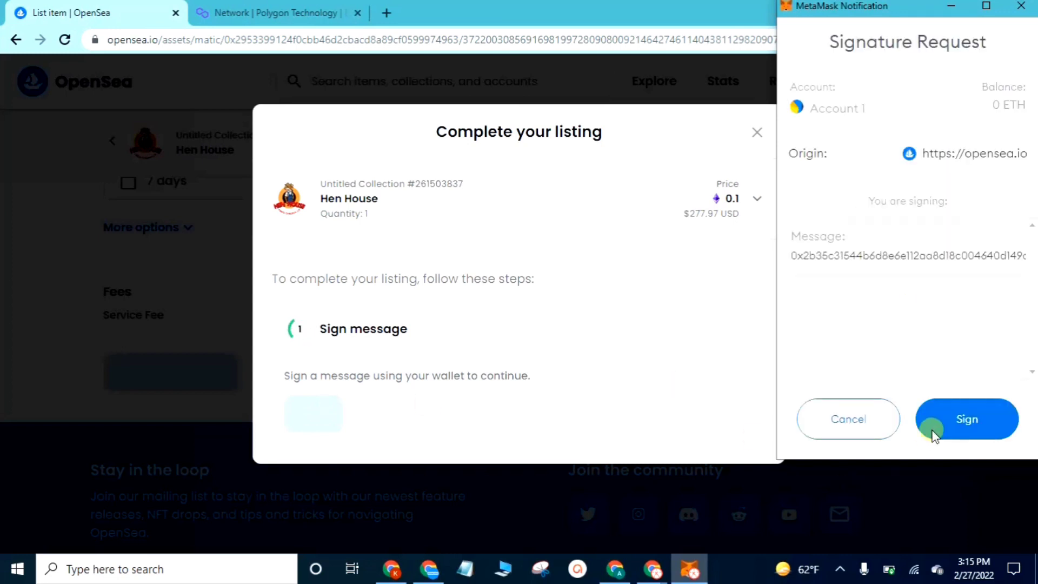
left_click(933, 433)
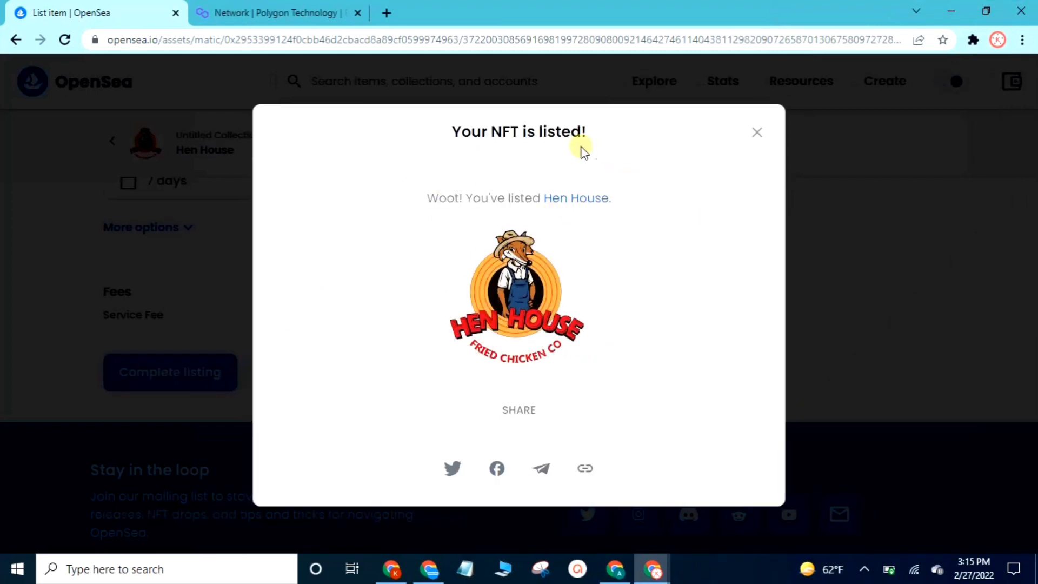
Close the 'Your NFT is listed!' message and go to your profile to see Hen House
left_click(756, 134)
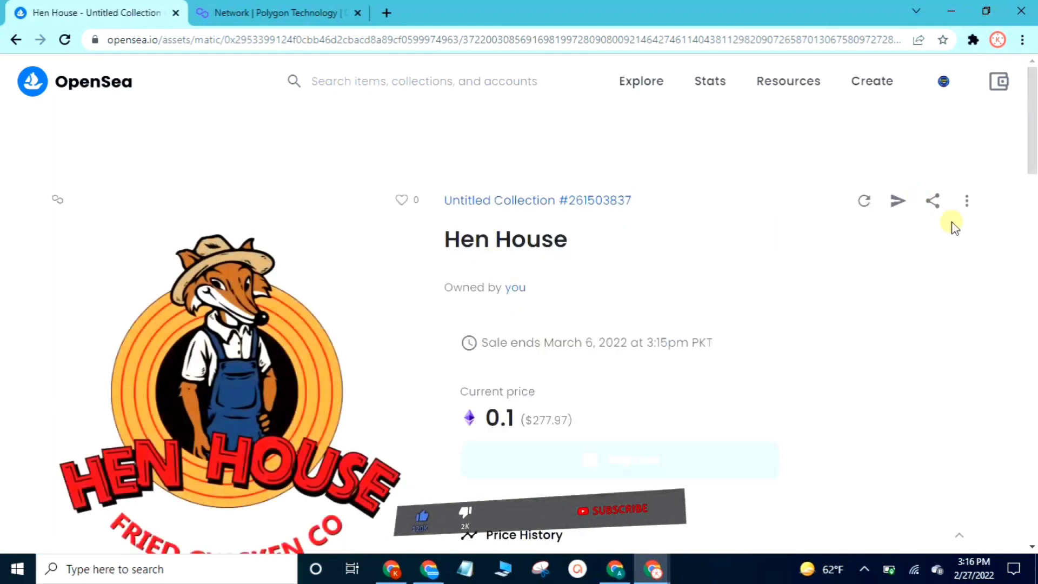
mouse_move(945, 82)
left_click(881, 129)
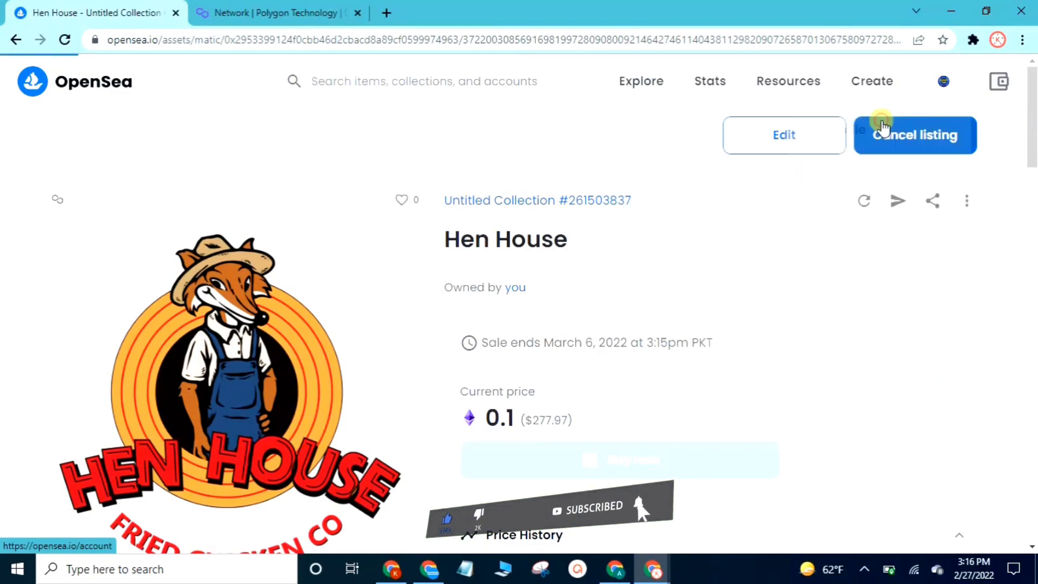
scroll(263, 344, "down", 6)
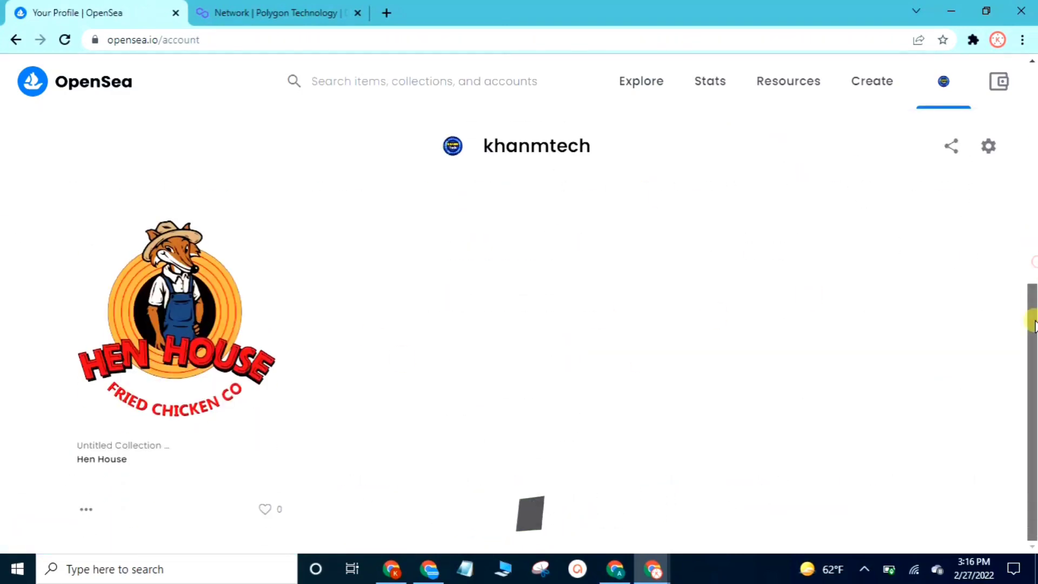